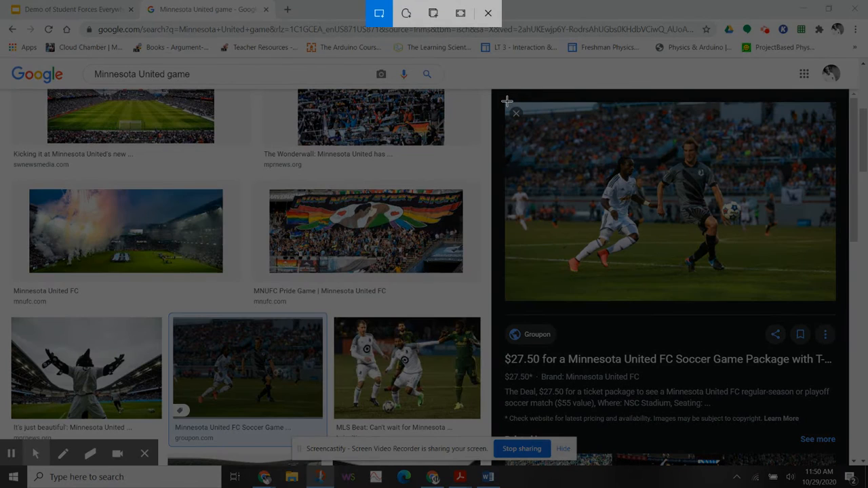
# - Snip the soccer match photo from the image preview and copy the snip to the clipboard
pyautogui.moveTo(505, 101)
pyautogui.mouseDown()
pyautogui.moveTo(620, 152)
pyautogui.moveTo(823, 279)
pyautogui.moveTo(835, 299)
pyautogui.mouseUp()
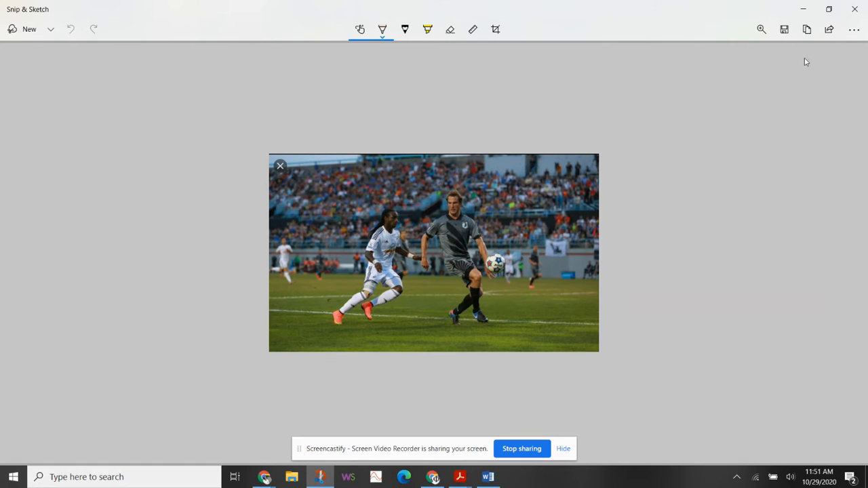
pyautogui.click(807, 30)
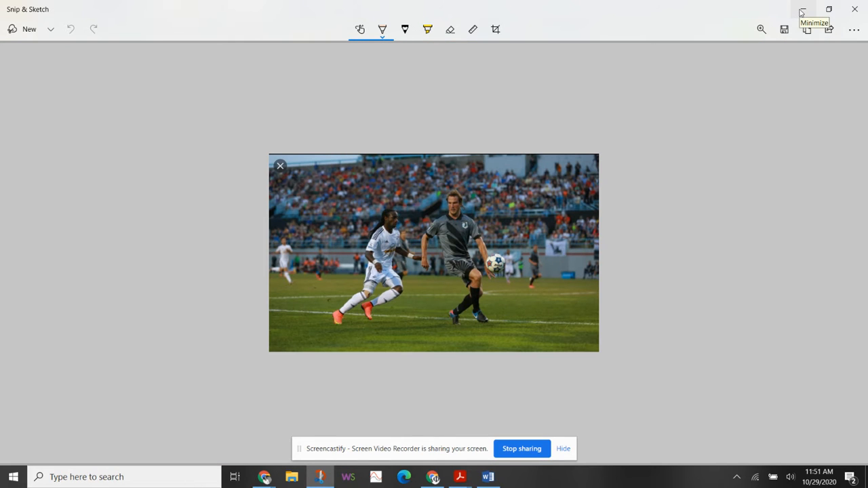
pyautogui.click(801, 11)
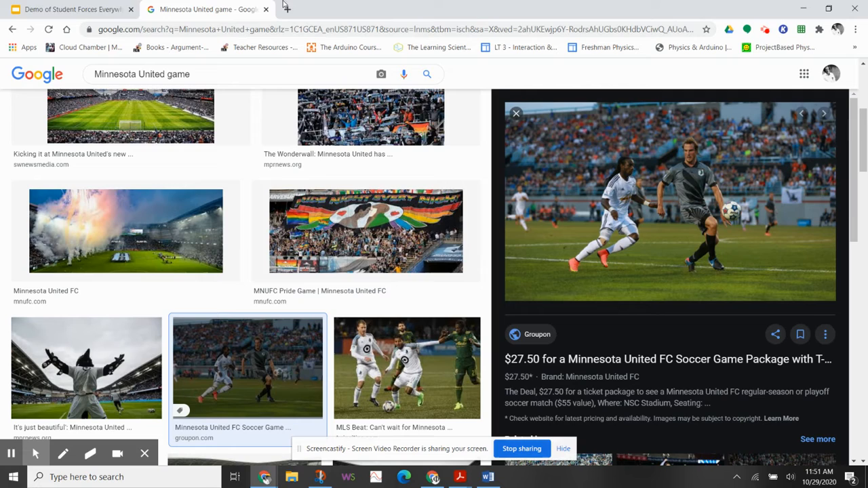
# - Switch to the Google Slides presentation, paste the snipped photo onto slide 1 and enlarge it to nearly fill the slide
pyautogui.click(70, 9)
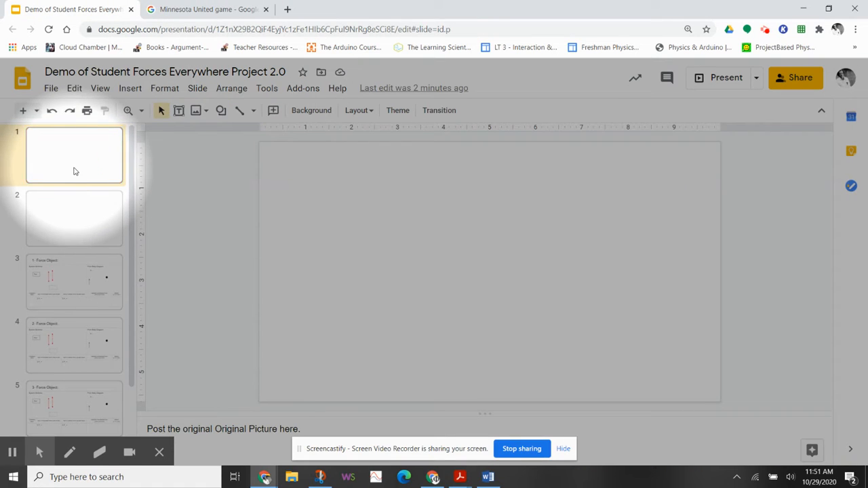
pyautogui.click(504, 246)
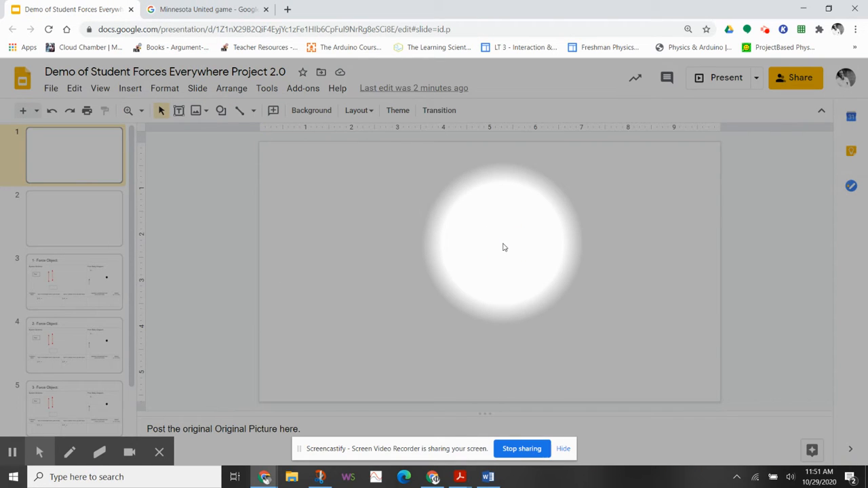
pyautogui.hotkey('ctrl', 'v')
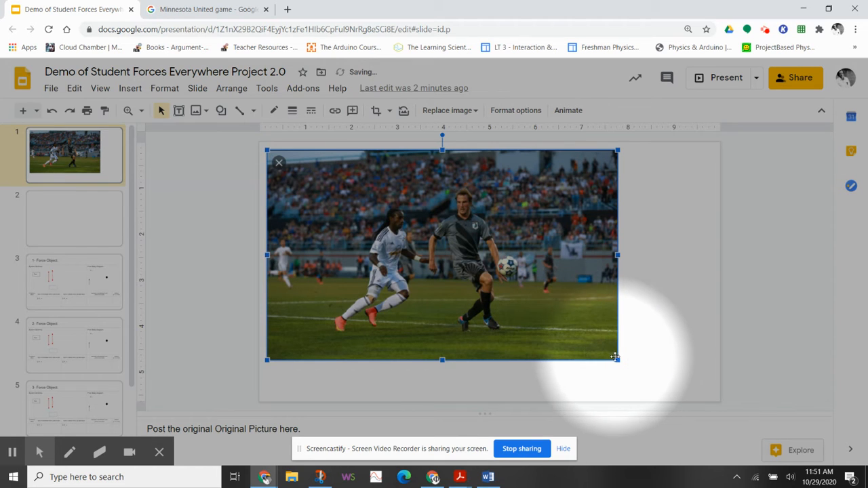
pyautogui.moveTo(616, 359); pyautogui.dragTo(661, 372)
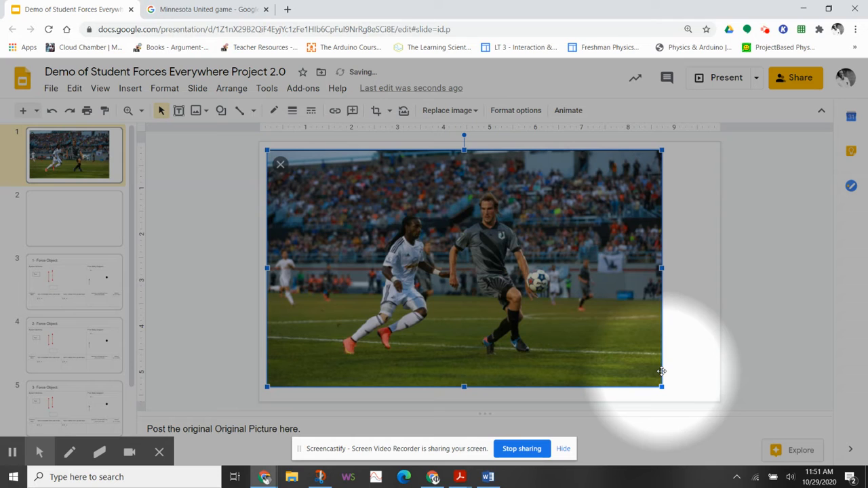
pyautogui.click(77, 170)
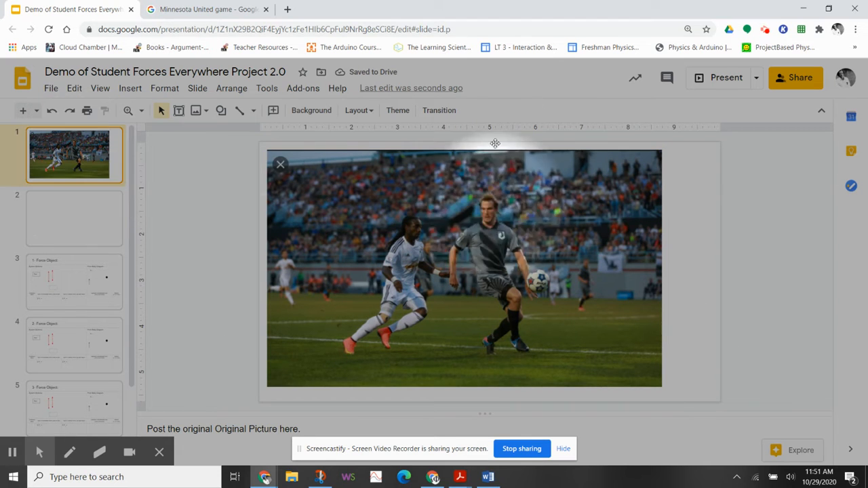
# - Draw an oval around the player in the dark jersey beside the ball and make its fill transparent
pyautogui.click(221, 112)
pyautogui.moveTo(252, 134)
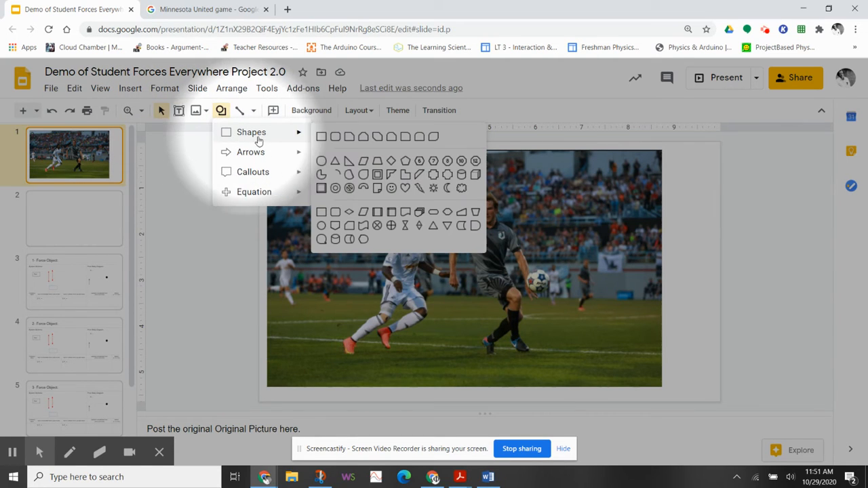
pyautogui.click(321, 161)
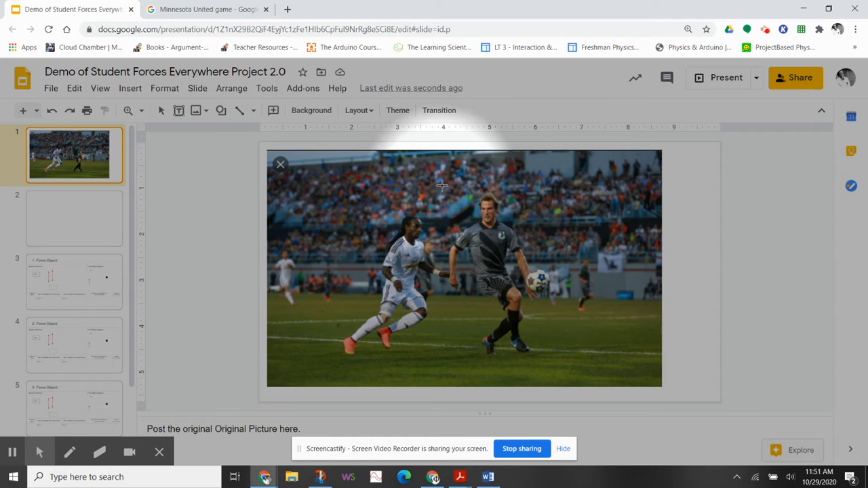
pyautogui.moveTo(443, 187); pyautogui.dragTo(563, 368)
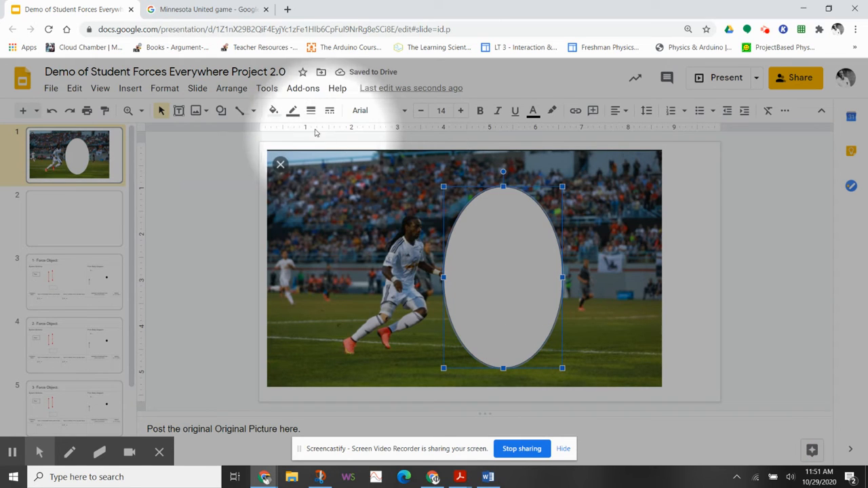
pyautogui.click(274, 113)
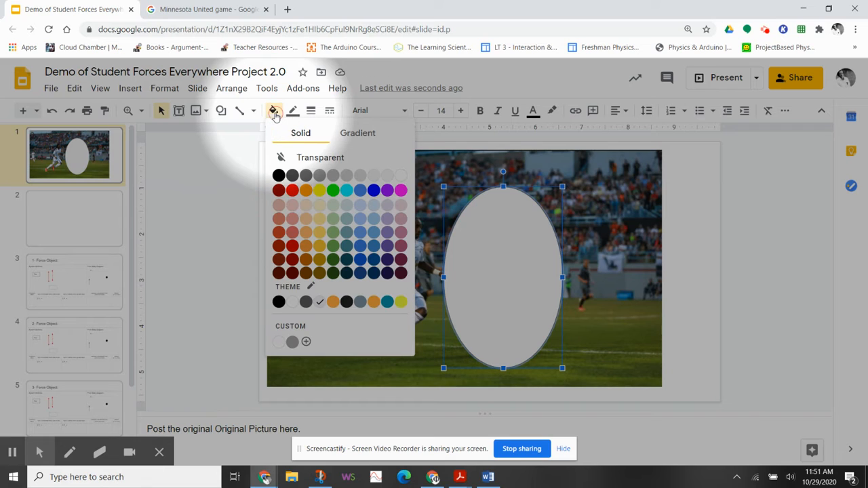
pyautogui.click(301, 158)
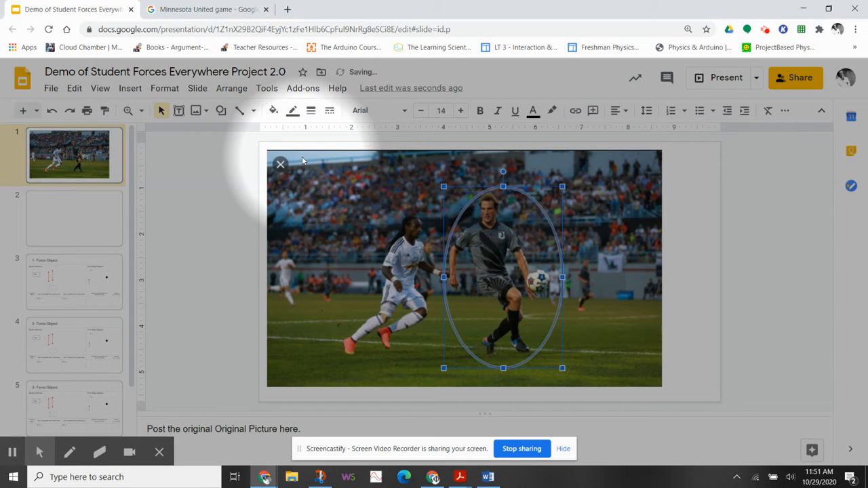
# - Give the oval around the player a 3px black border
pyautogui.click(462, 112)
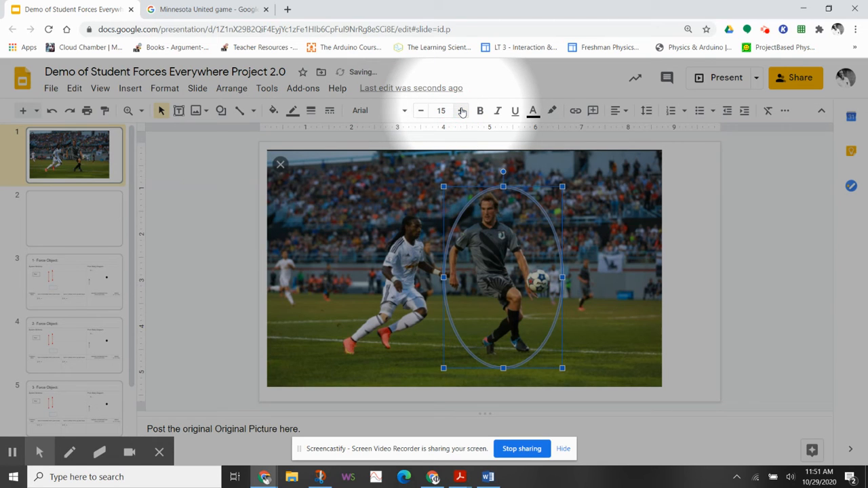
pyautogui.click(312, 112)
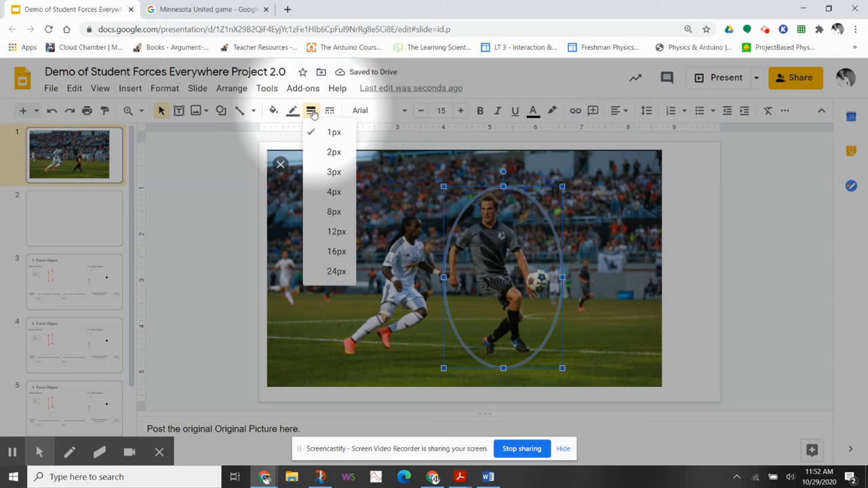
pyautogui.click(328, 173)
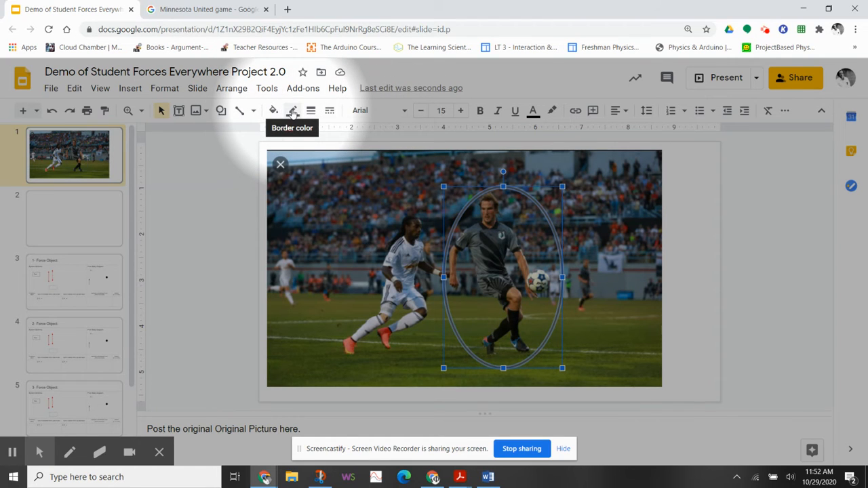
pyautogui.click(292, 112)
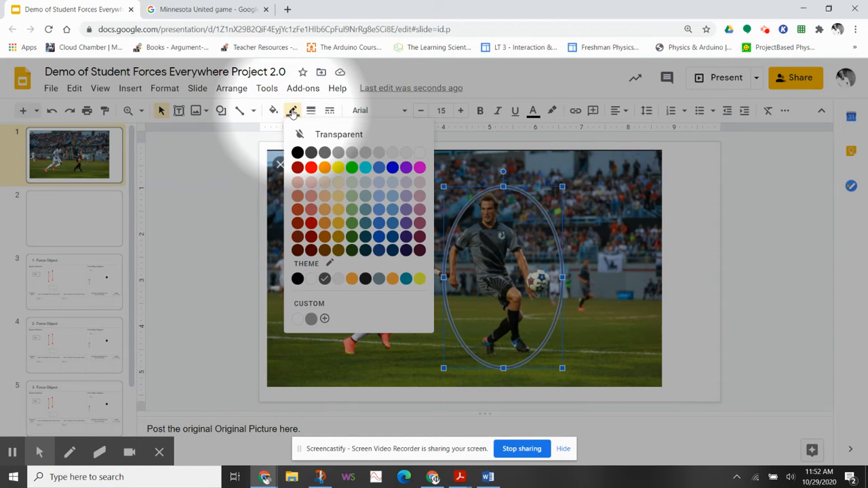
pyautogui.click(297, 153)
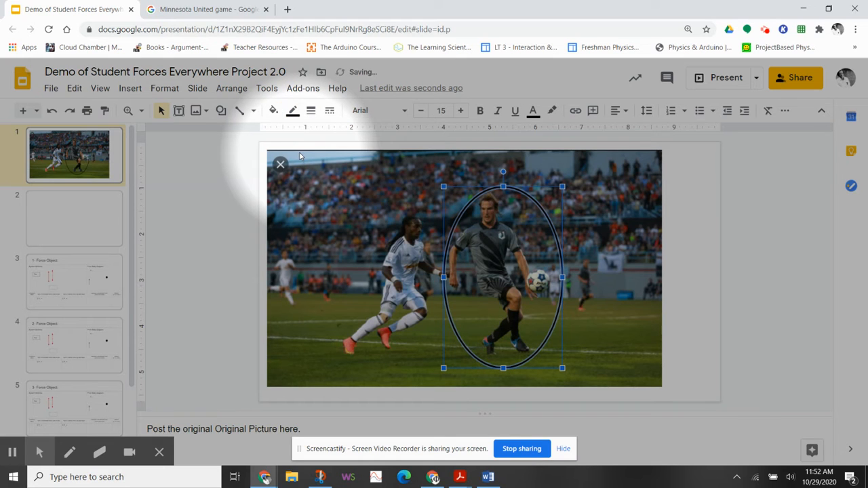
pyautogui.click(688, 270)
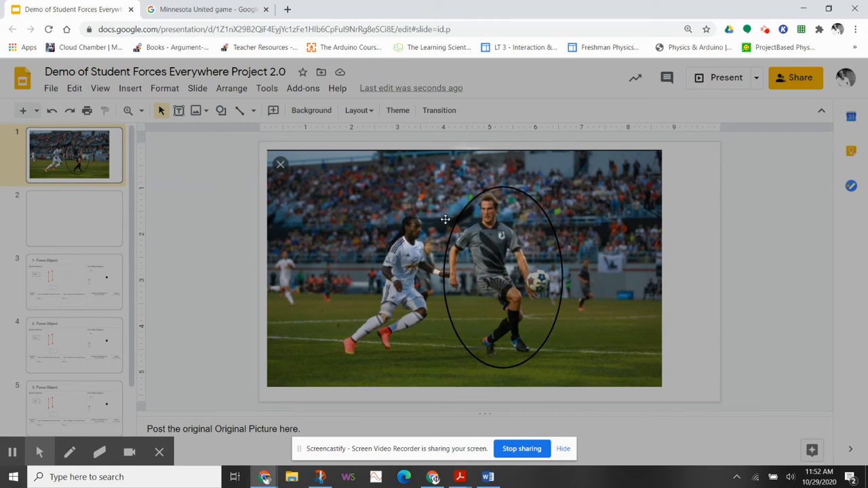
# - Draw a small circle around the soccer ball and make its fill transparent
pyautogui.click(222, 113)
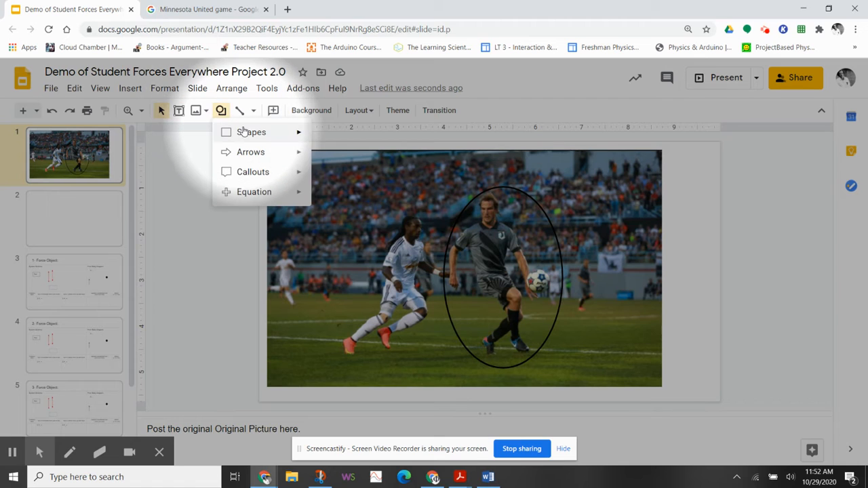
pyautogui.moveTo(234, 132)
pyautogui.click(322, 160)
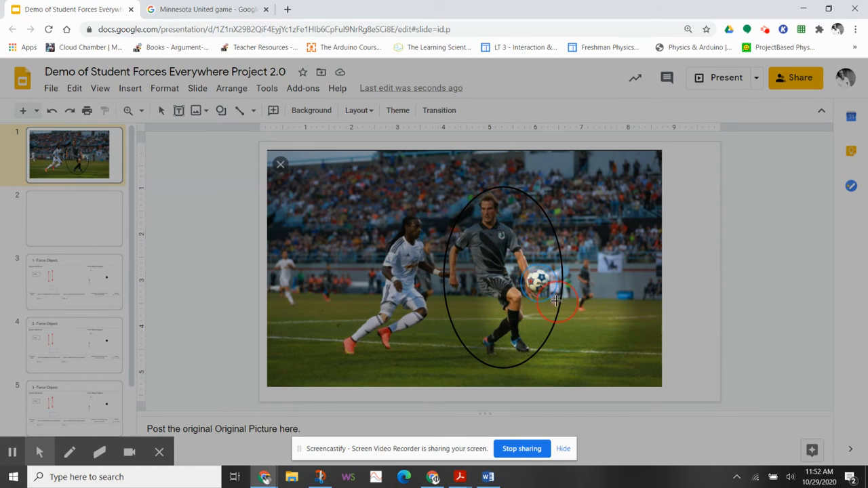
pyautogui.moveTo(520, 264); pyautogui.dragTo(556, 301)
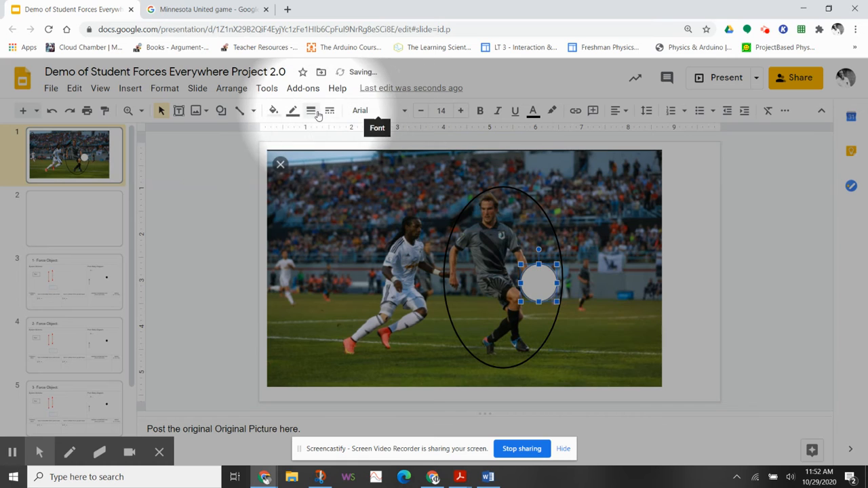
pyautogui.click(275, 111)
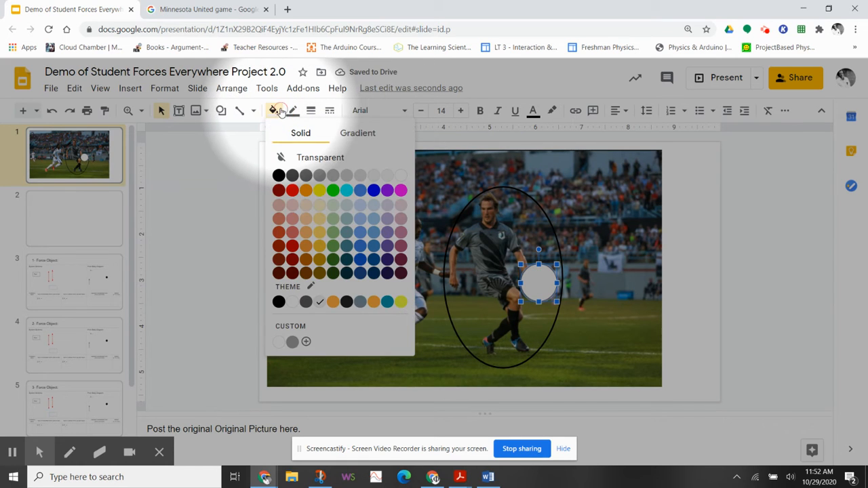
pyautogui.click(327, 157)
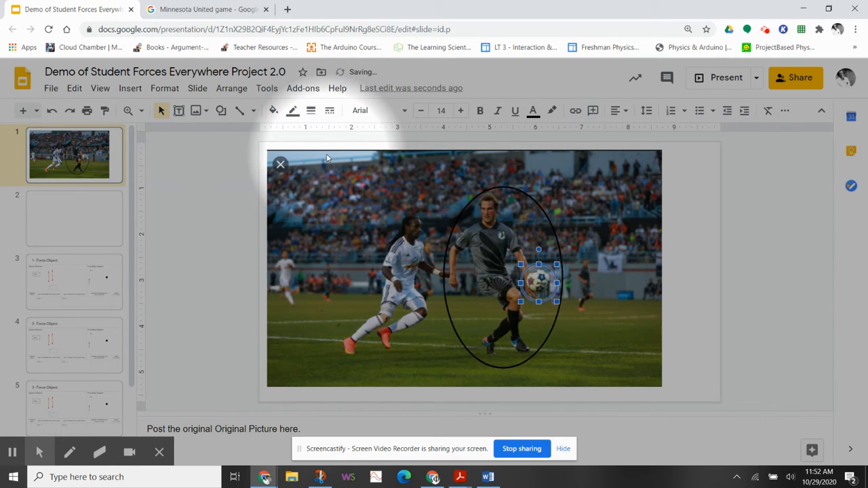
# - Give the circle around the soccer ball a 4px red border
pyautogui.click(310, 112)
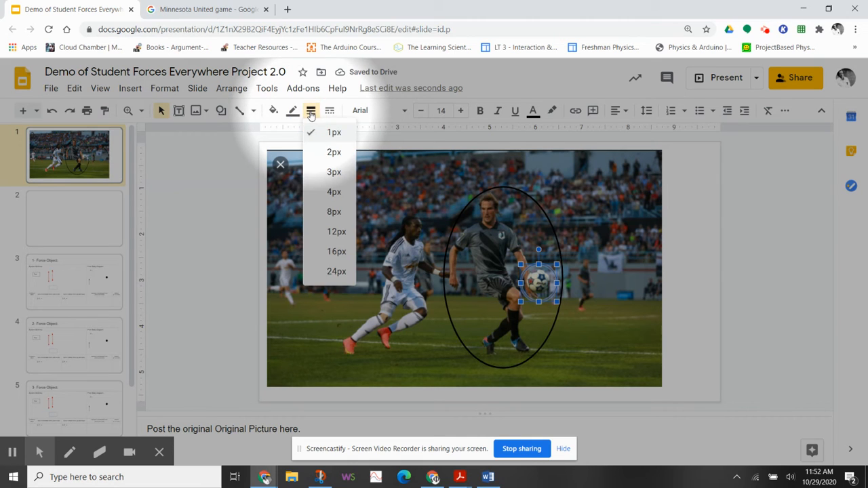
pyautogui.click(329, 197)
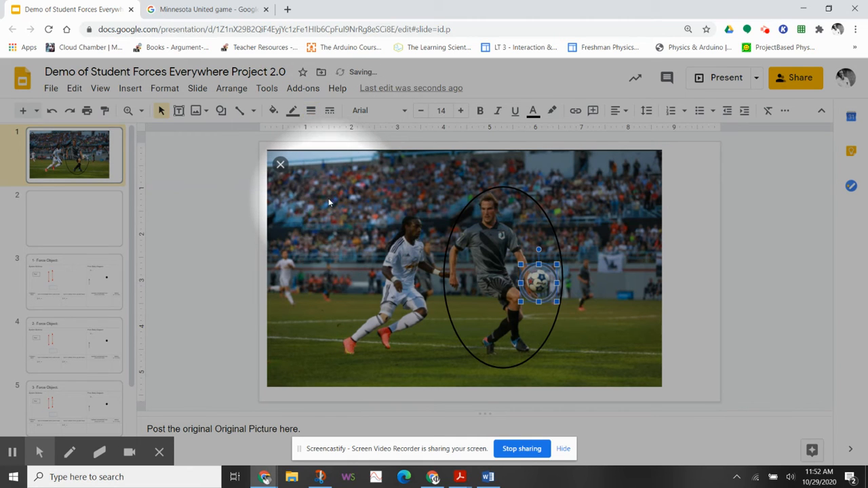
pyautogui.click(293, 112)
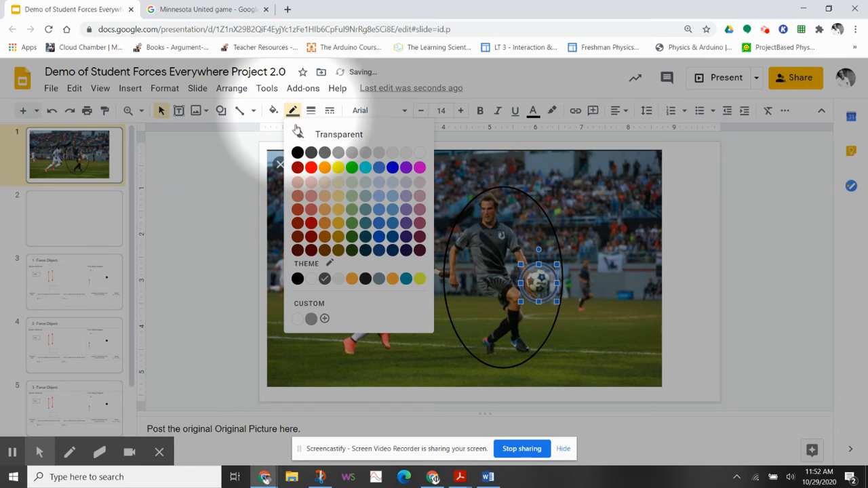
pyautogui.click(310, 168)
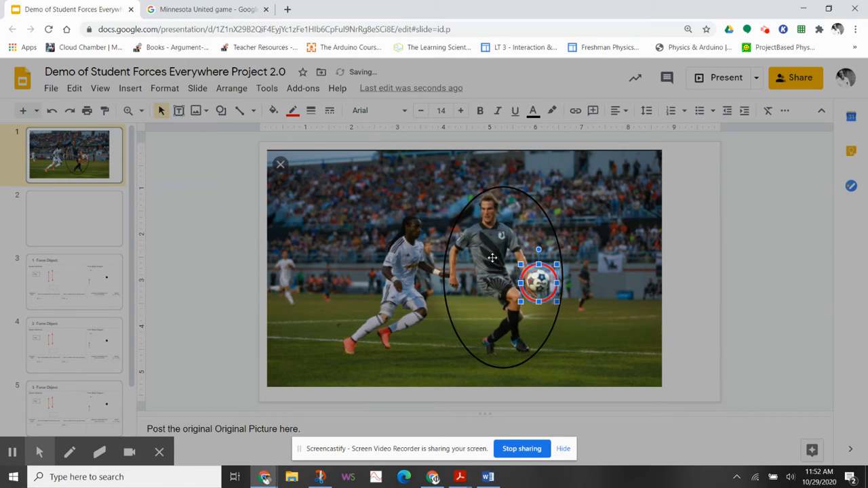
pyautogui.click(681, 320)
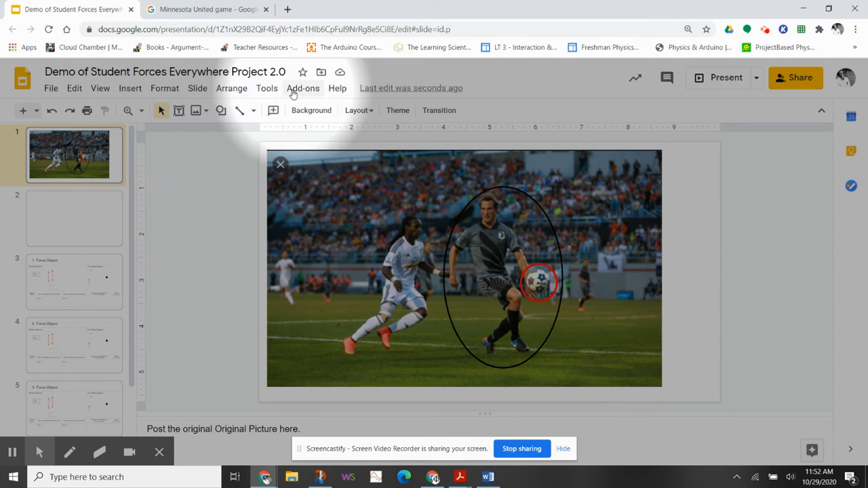
# - Add a text box reading "Text whatever" over the crowd above the ball and color its text red
pyautogui.click(179, 112)
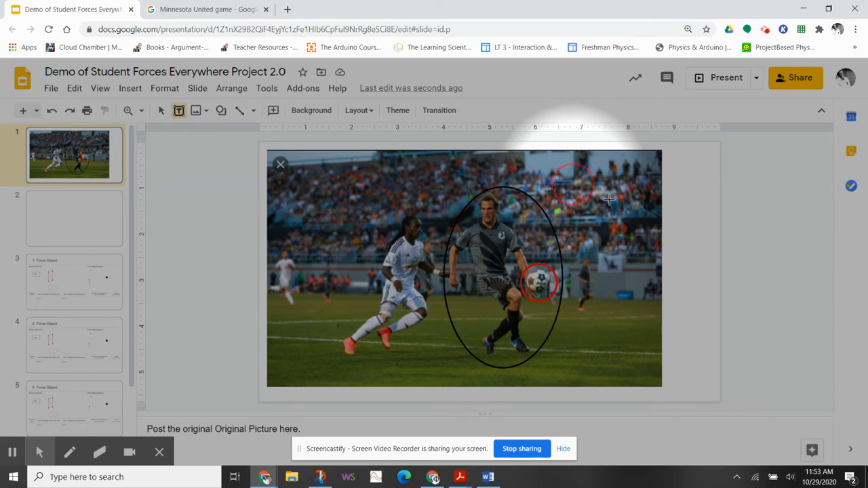
pyautogui.moveTo(556, 182); pyautogui.dragTo(610, 201)
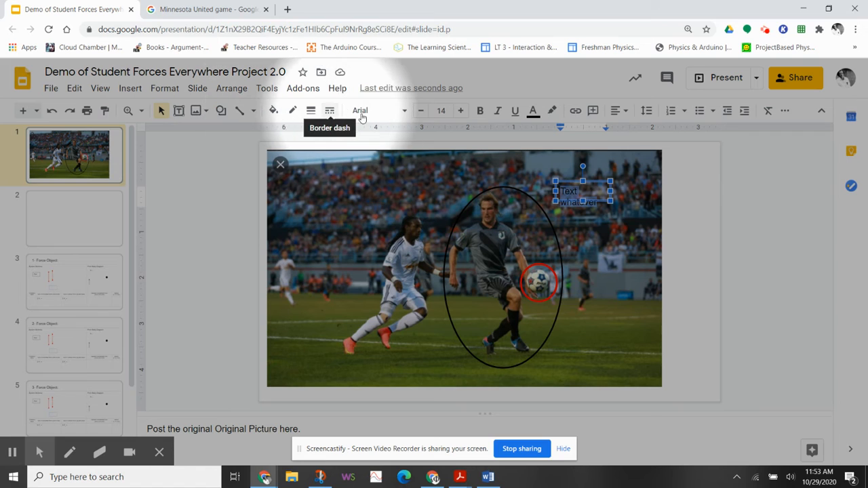
pyautogui.click(534, 112)
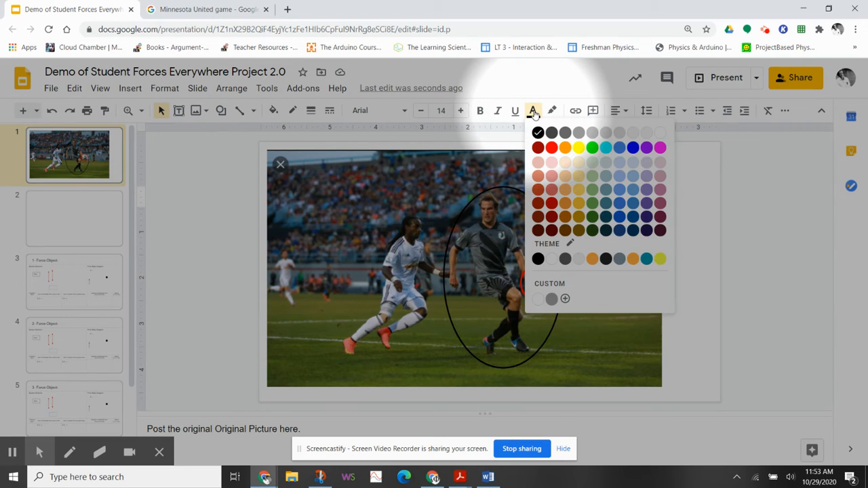
pyautogui.click(550, 149)
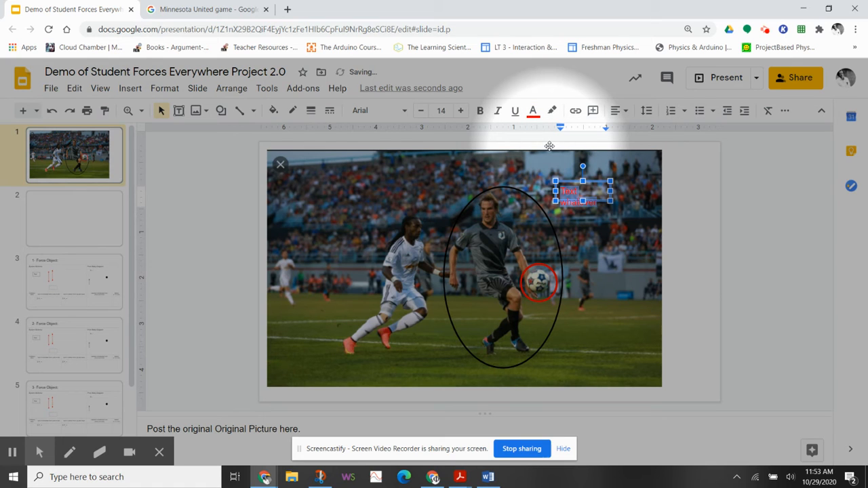
# - Set the label's font size to 16 and enlarge its text box so the words fit on one line
pyautogui.click(461, 111)
pyautogui.click(461, 111)
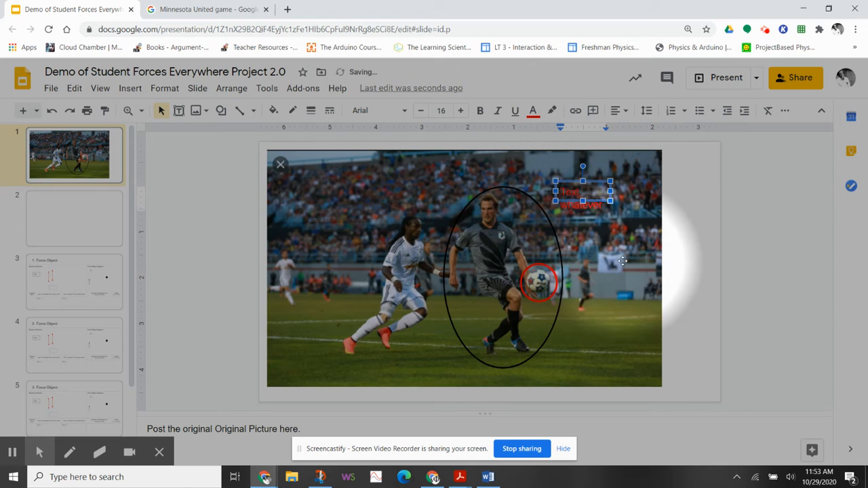
pyautogui.moveTo(611, 201); pyautogui.dragTo(631, 218)
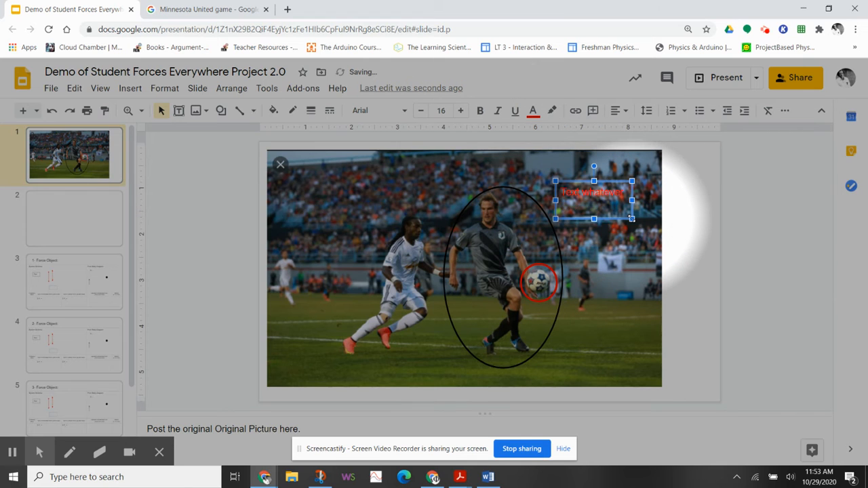
# - Change the border color of the large ellipse around the player in the gray kit to red
pyautogui.click(678, 229)
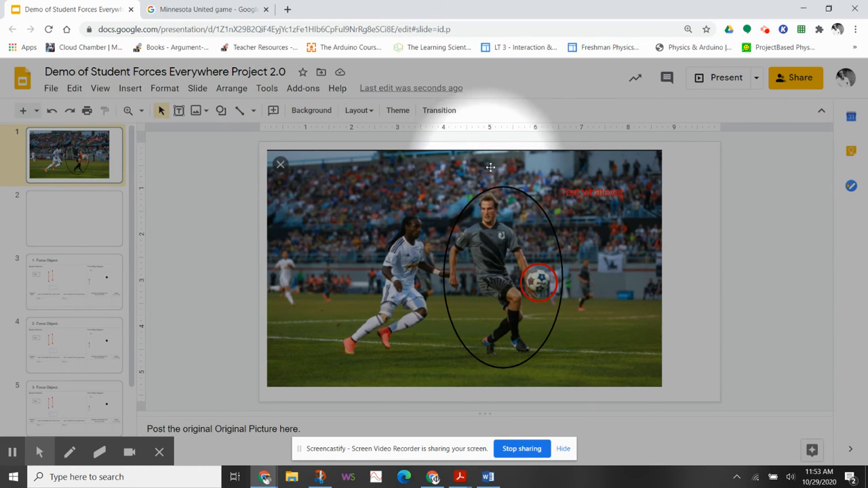
pyautogui.click(506, 188)
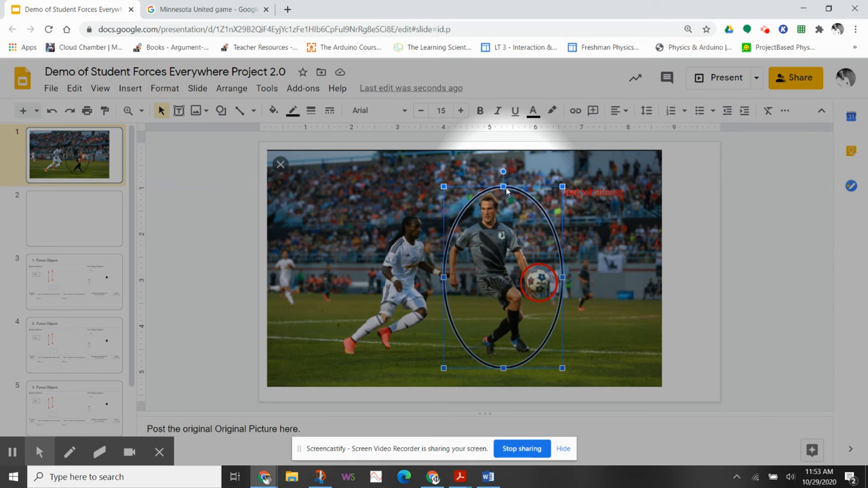
pyautogui.click(293, 112)
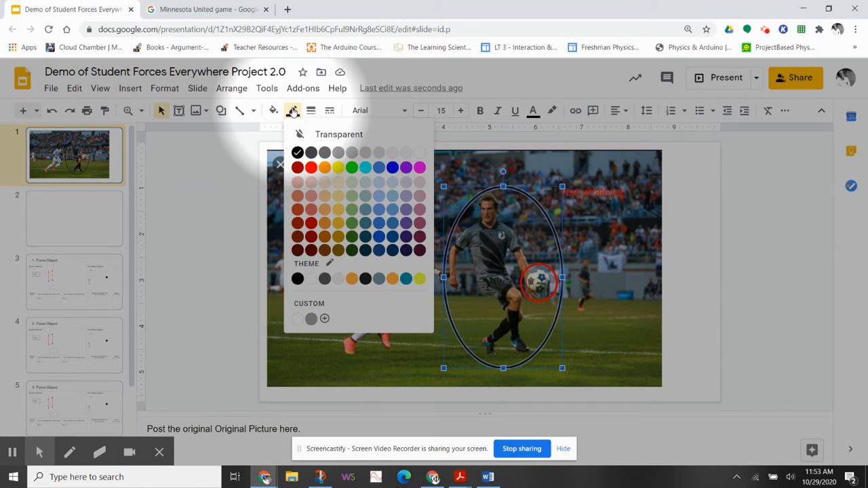
pyautogui.click(312, 171)
pyautogui.click(662, 265)
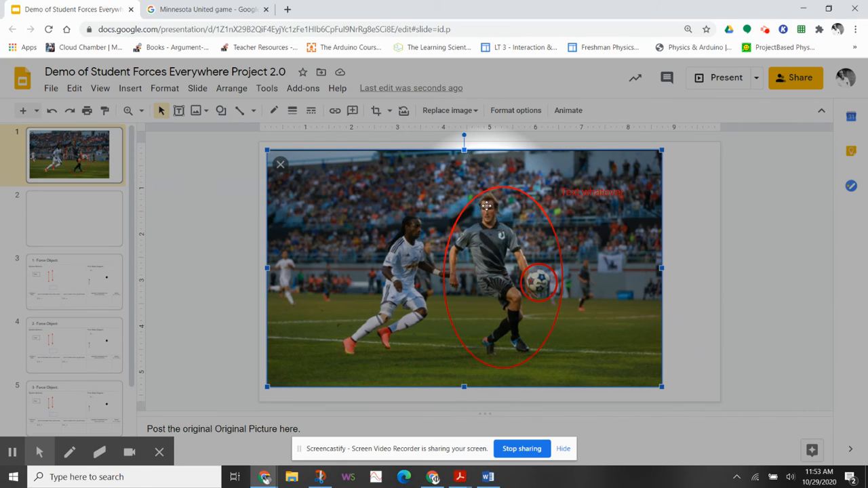
# - Draw a short arrow pointing up toward the player in white, and make it 3px thick and red
pyautogui.click(253, 112)
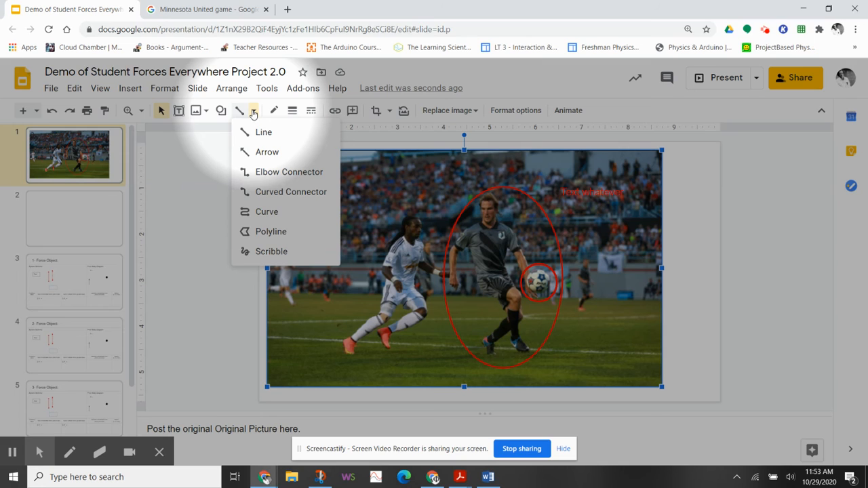
pyautogui.click(266, 152)
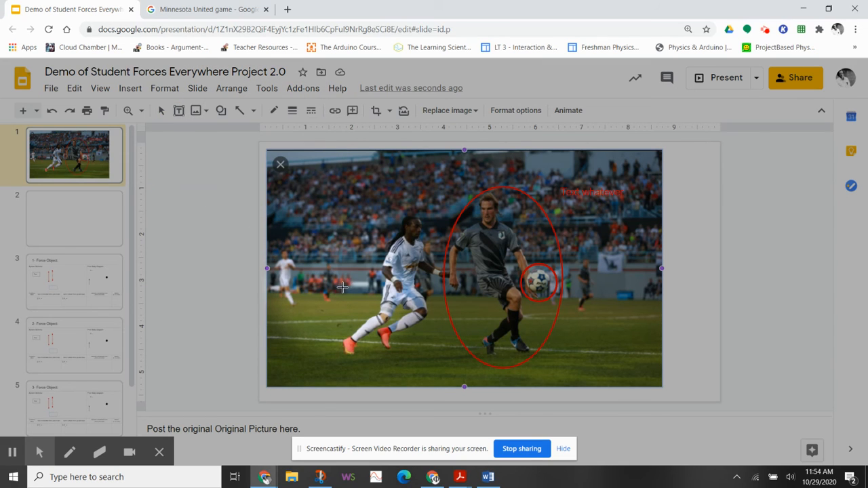
pyautogui.moveTo(335, 295); pyautogui.dragTo(367, 279)
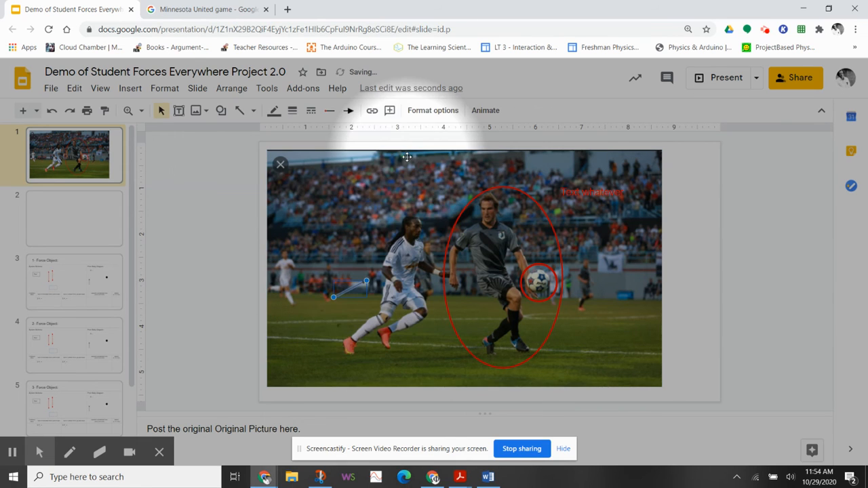
pyautogui.click(292, 110)
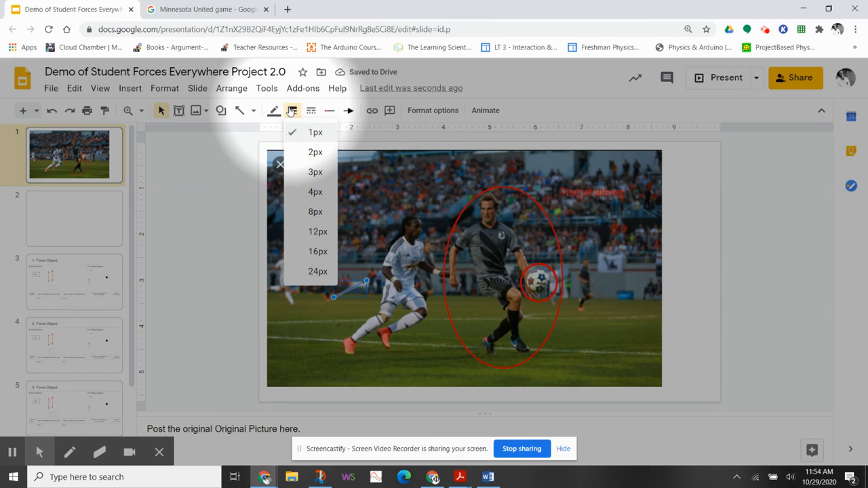
pyautogui.click(310, 171)
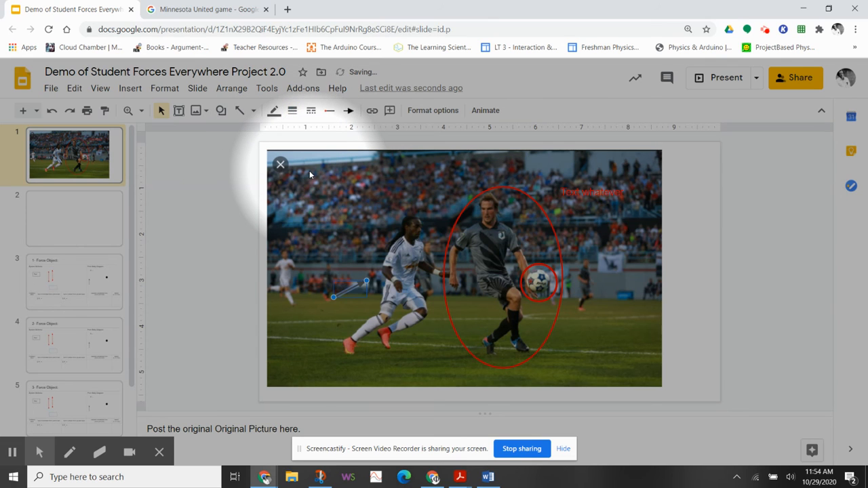
pyautogui.click(274, 111)
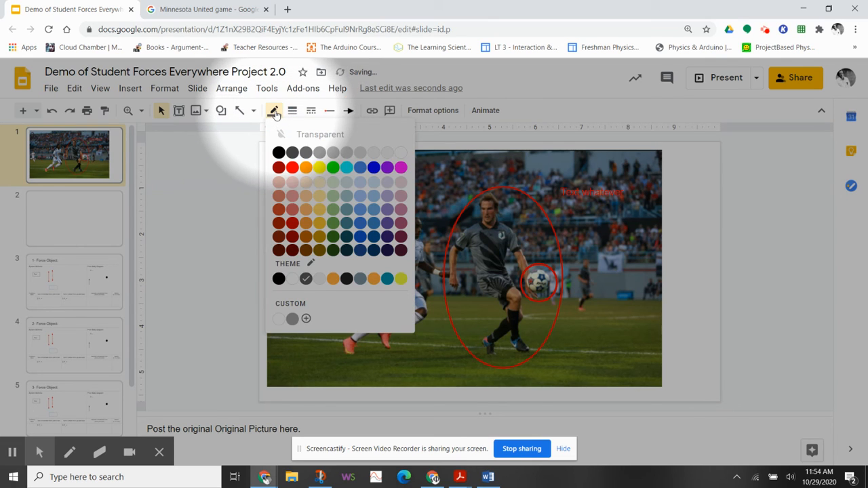
pyautogui.click(290, 168)
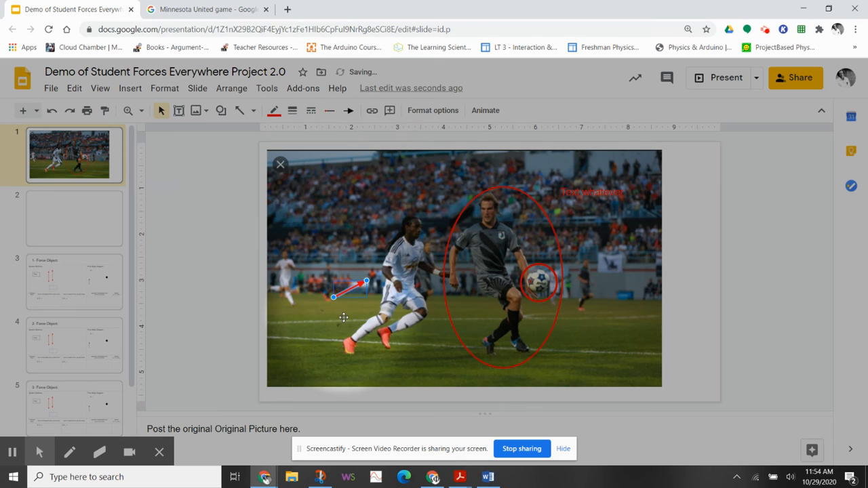